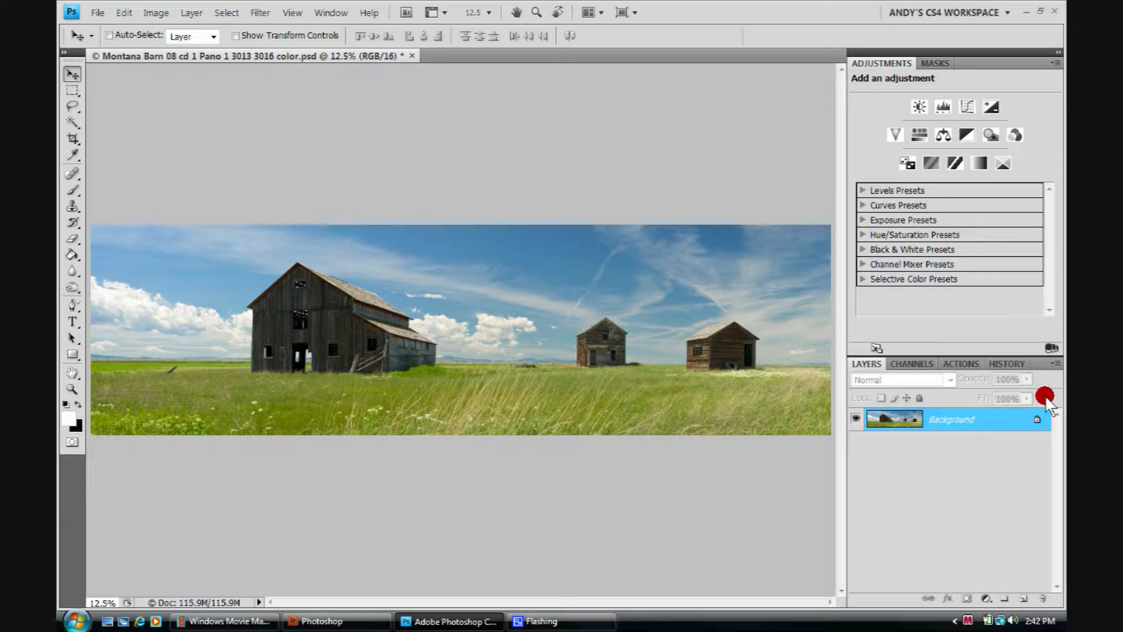
Add a white 36 pt Myriad Pro text layer over the grass with the © symbol and the photographer's full name
left_click(72, 321)
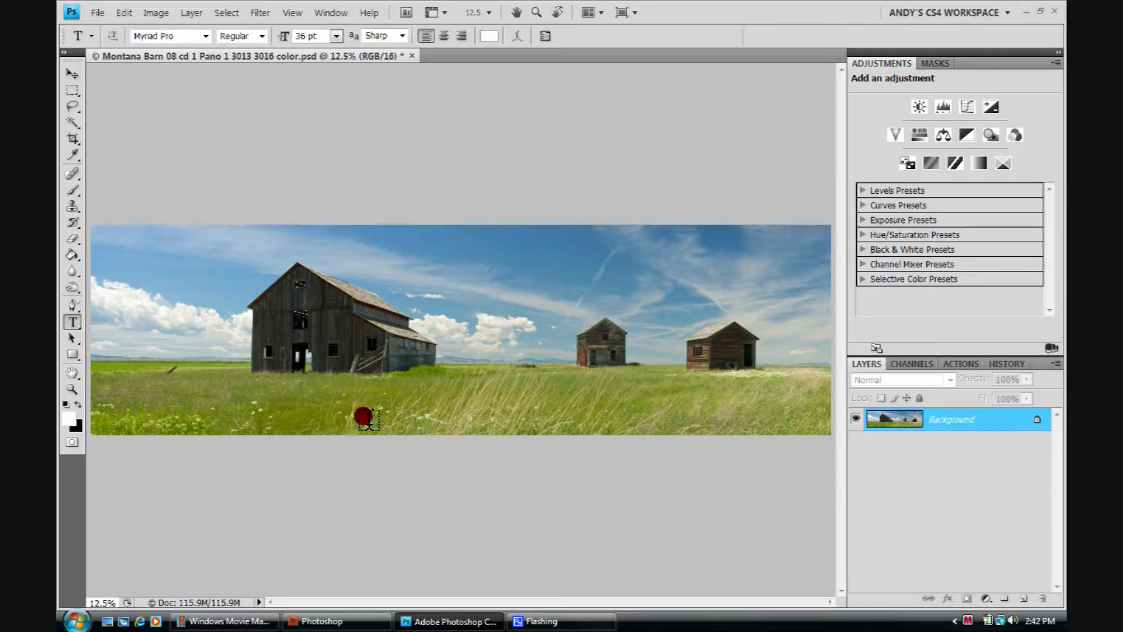
left_click(485, 385)
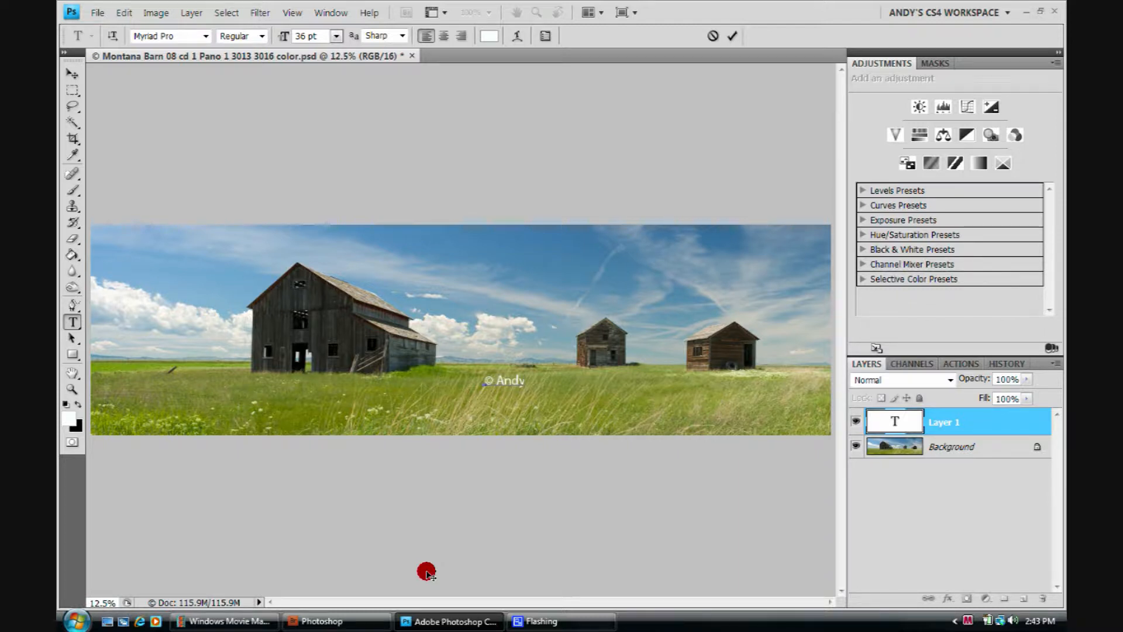
type("oo")
left_click(729, 36)
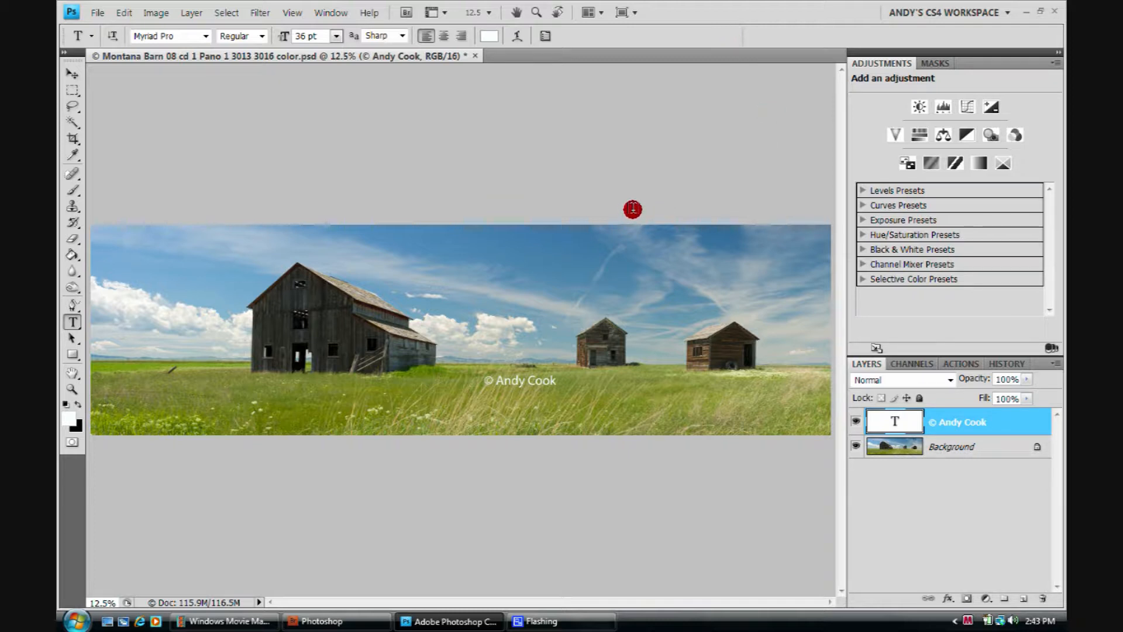
Move the copyright text to the photo's lower-right corner and enlarge it to about 481% width and 537% height with the transform controls
left_click(72, 73)
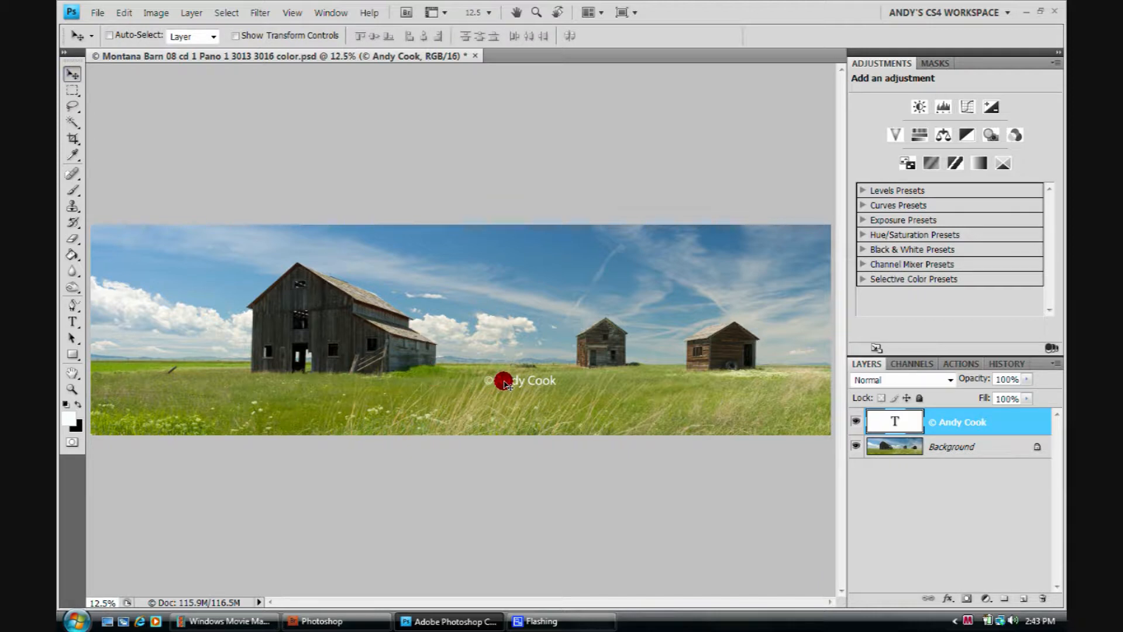
left_click_drag(505, 383, 765, 420)
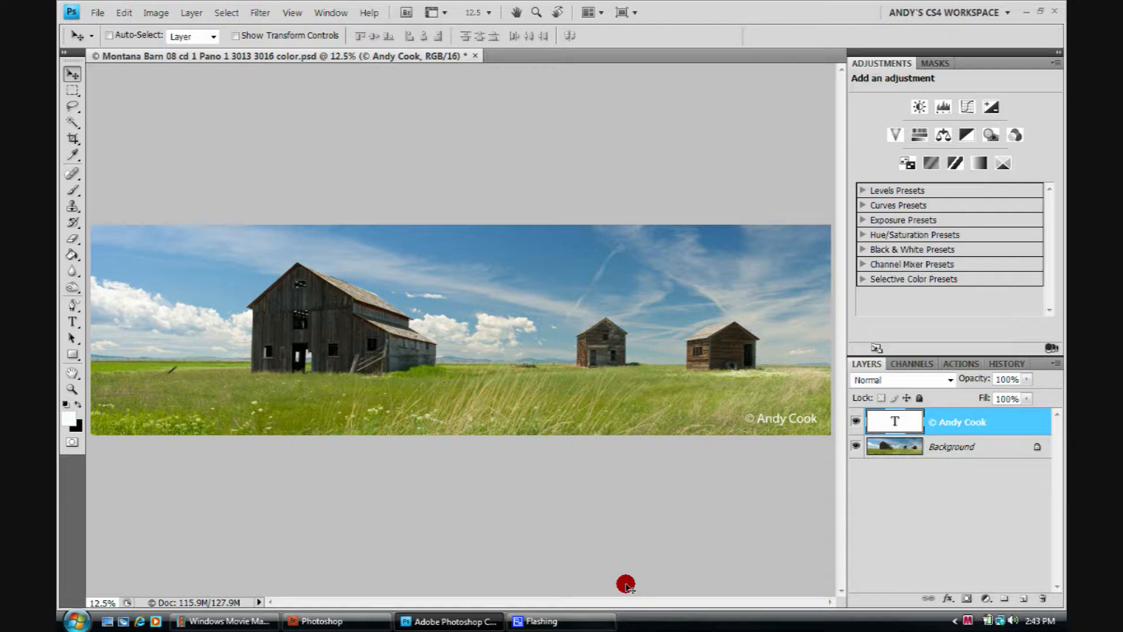
left_click(234, 36)
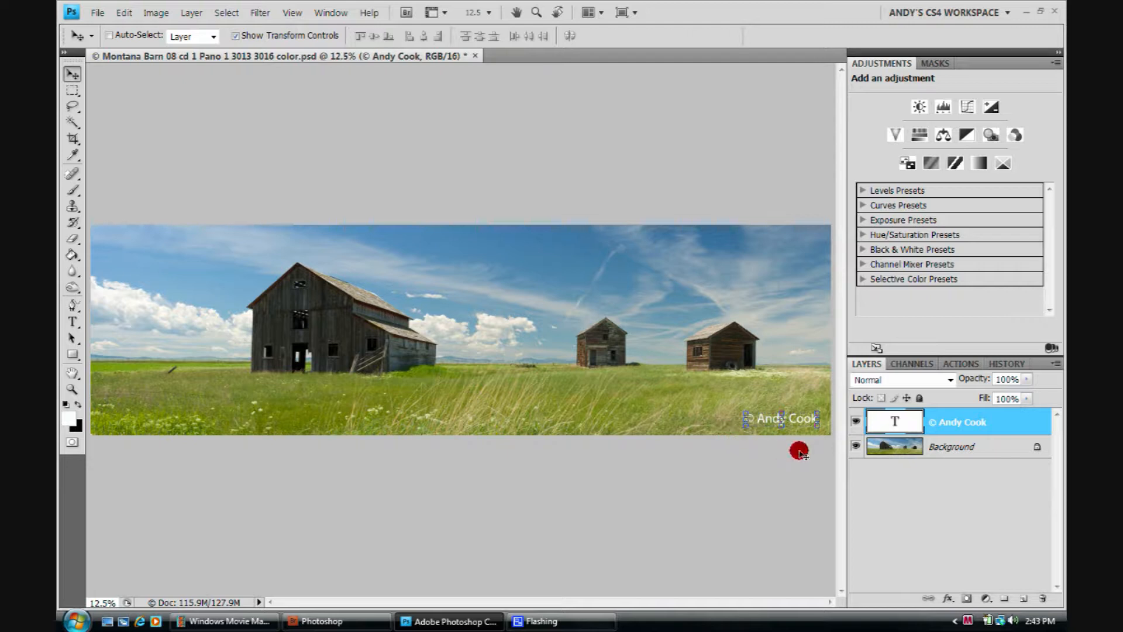
left_click(744, 412)
left_click_drag(743, 412, 470, 350)
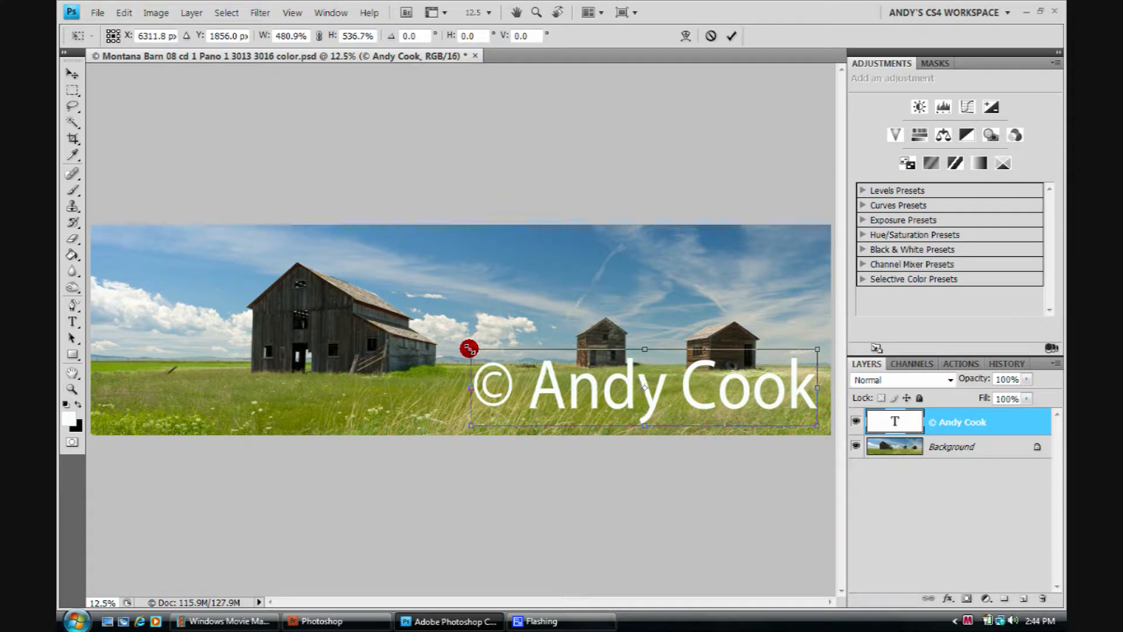
left_click(732, 36)
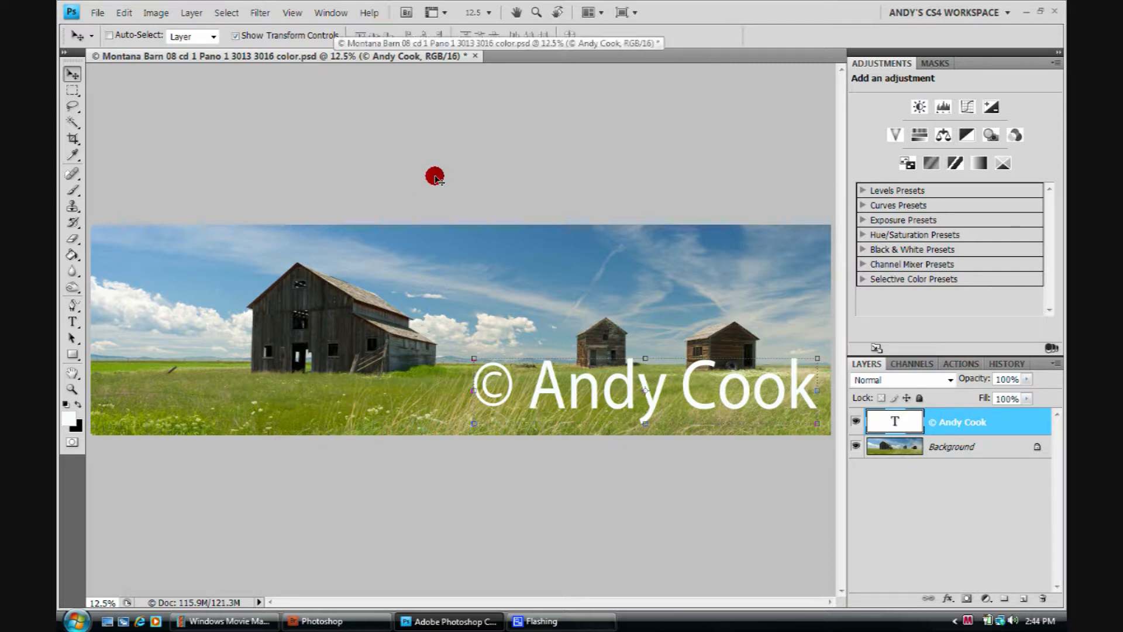
left_click(188, 13)
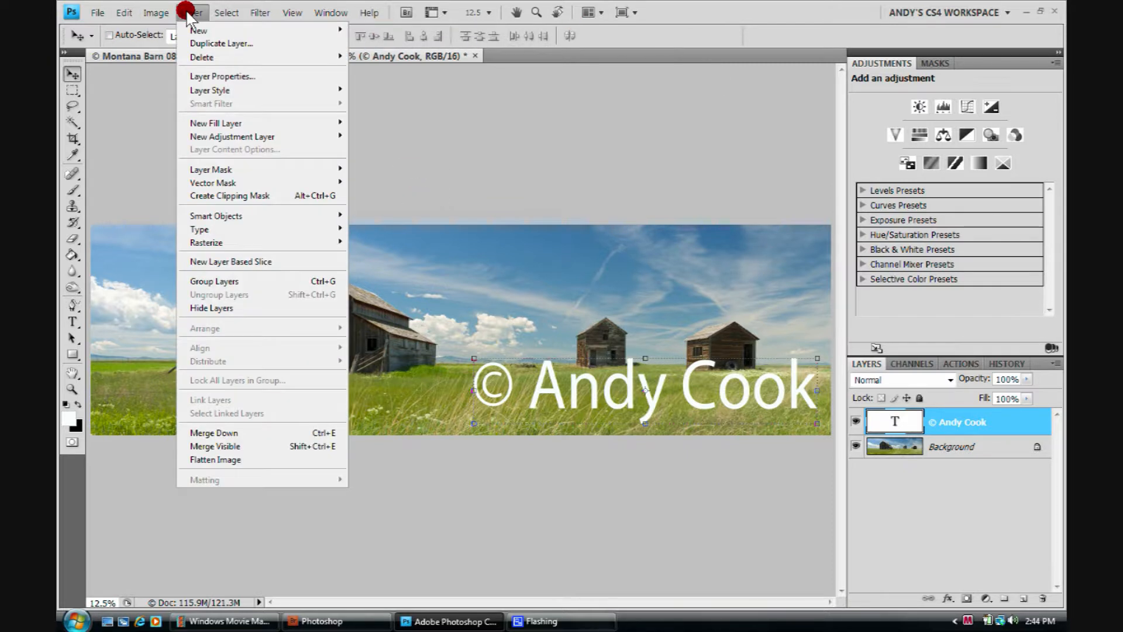
mouse_move(246, 90)
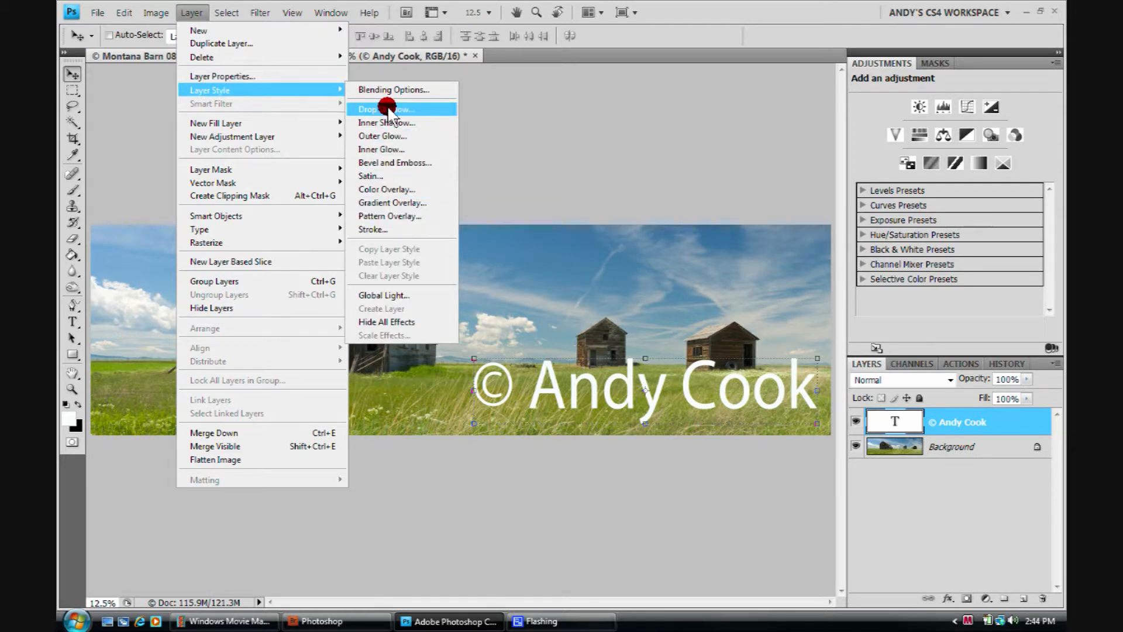
left_click(705, 174)
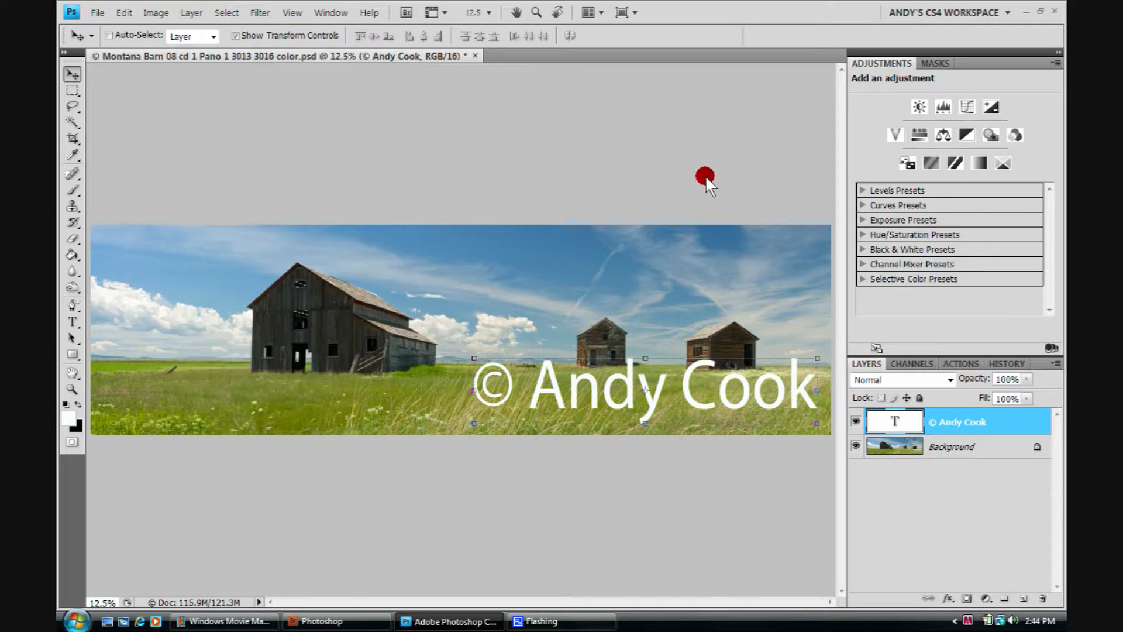
Apply Drop Shadow plus Bevel and Emboss with Contour and Texture to the copyright text layer
left_click(946, 599)
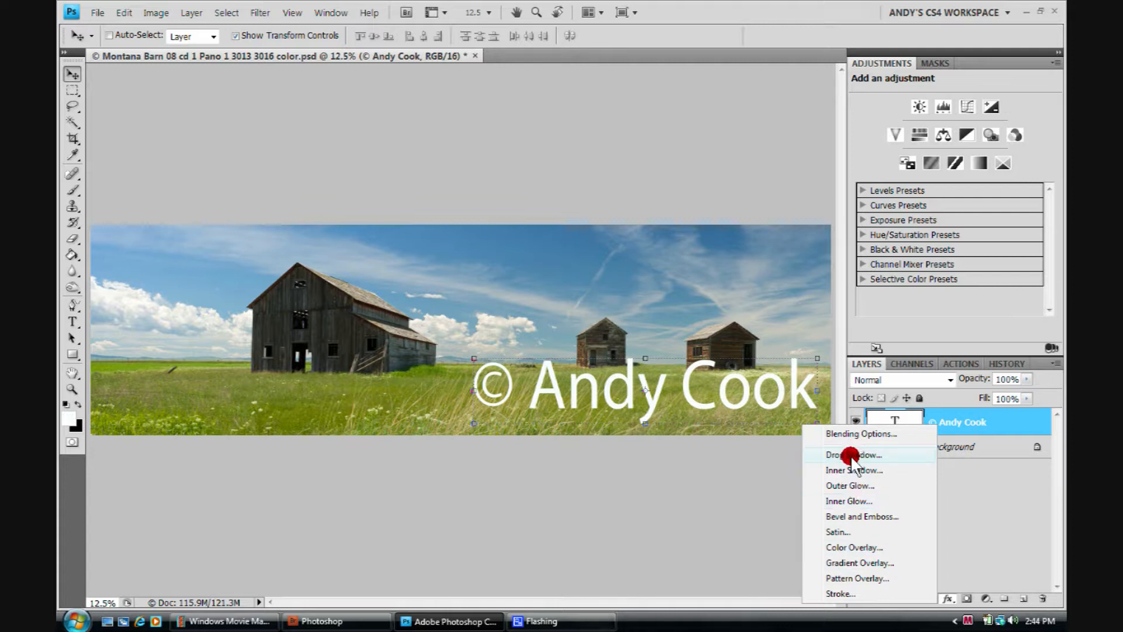
left_click(796, 508)
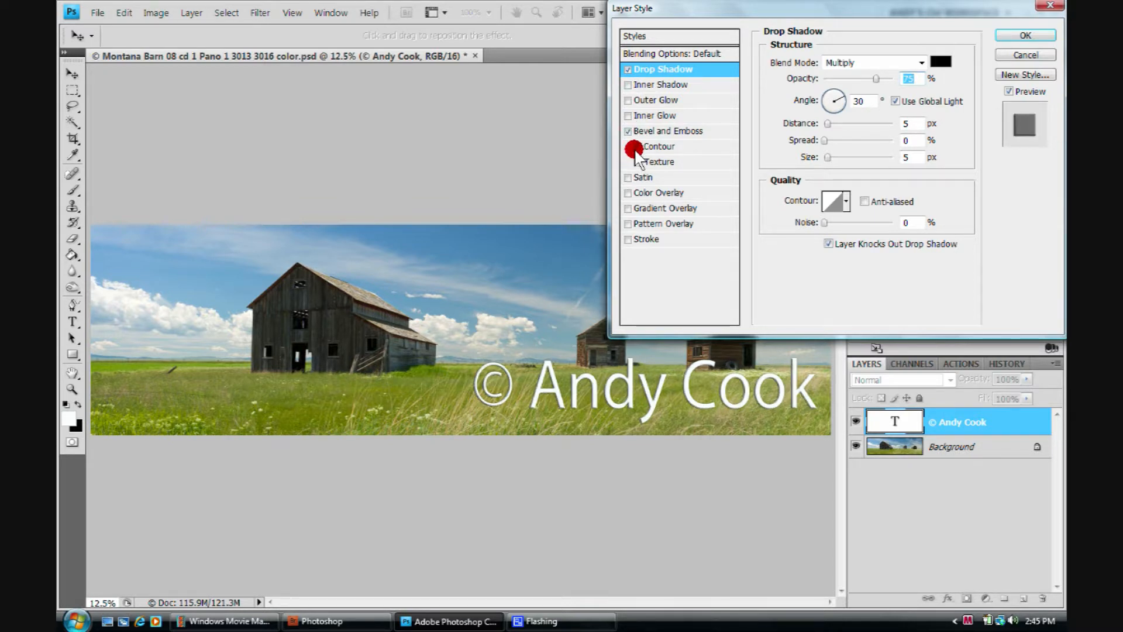
left_click(636, 146)
left_click(638, 146)
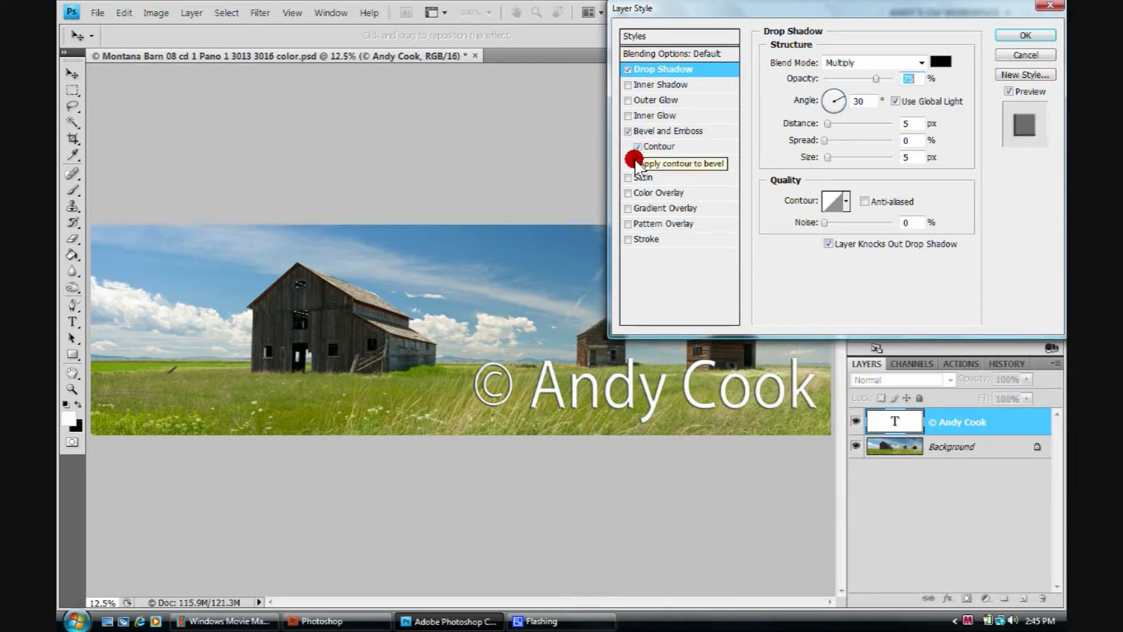
left_click(637, 161)
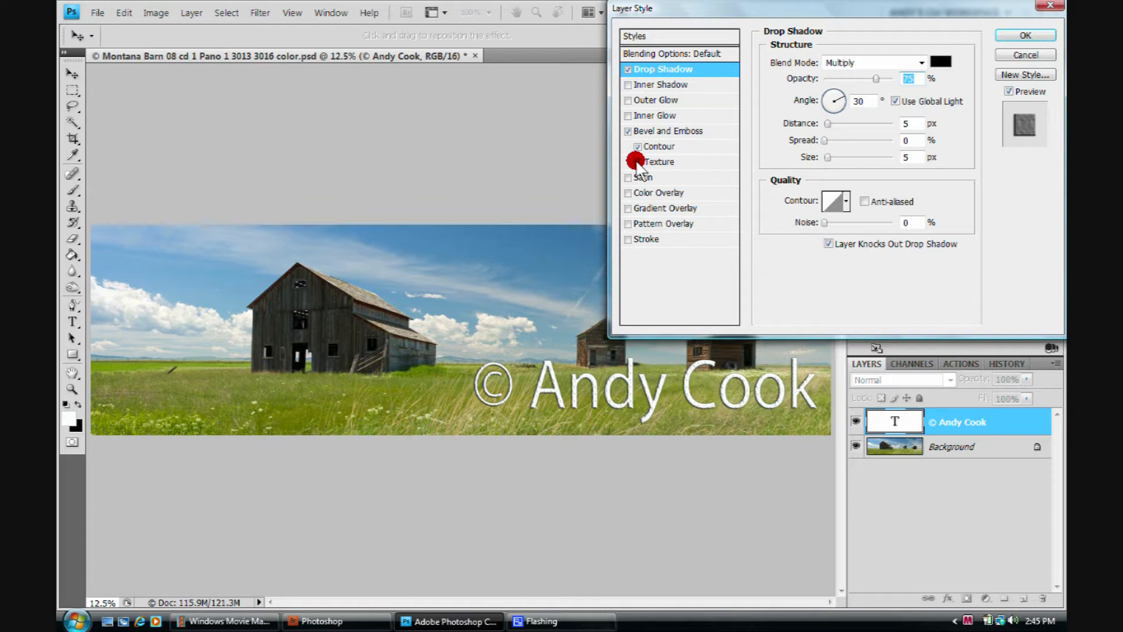
left_click(1018, 36)
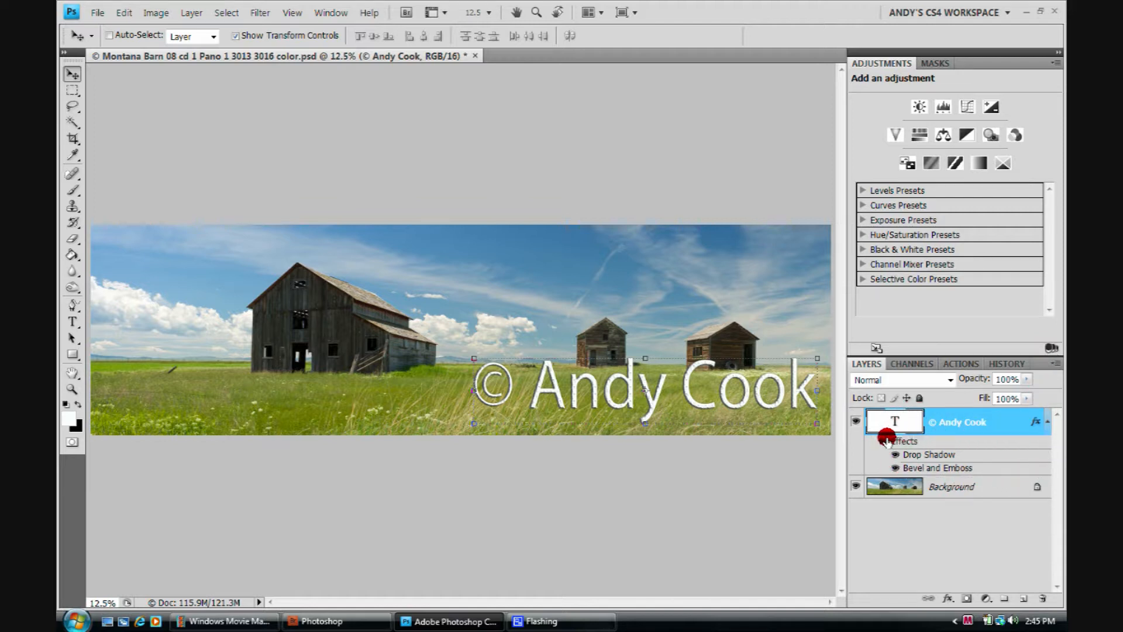
Compare the copyright text with and without its Bevel and Emboss effect, and with all its effects hidden and shown
left_click(894, 467)
left_click(894, 467)
left_click(882, 442)
left_click(882, 441)
Try the text layer's fill at 0%, restore it to 100%, and test changing the layer's opacity
left_click_drag(986, 399, 854, 409)
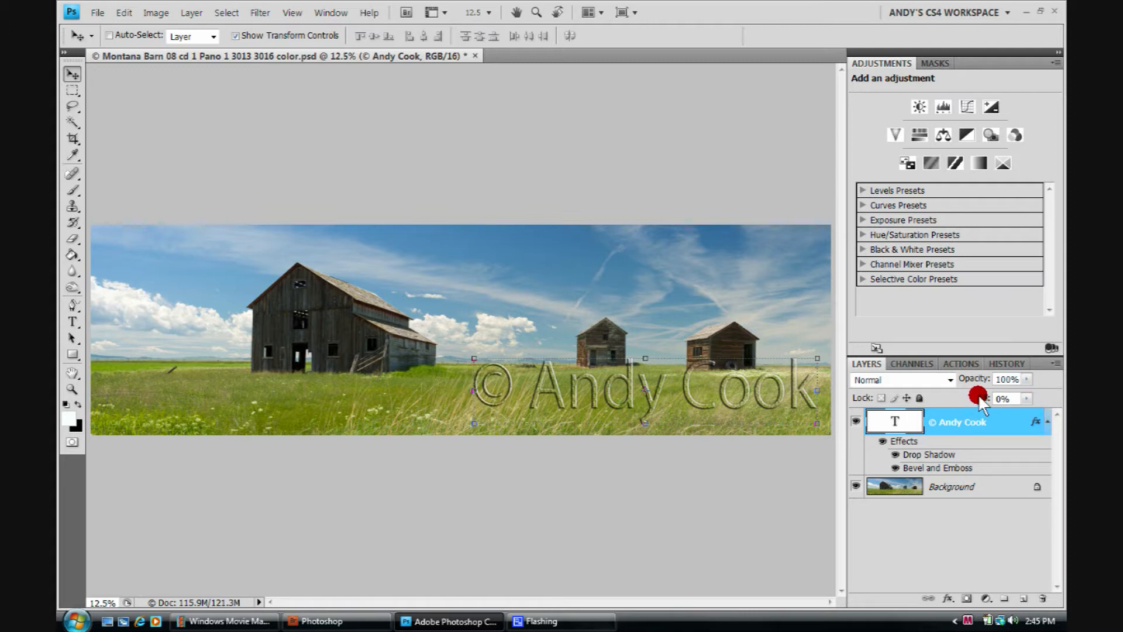
left_click_drag(981, 394, 1062, 402)
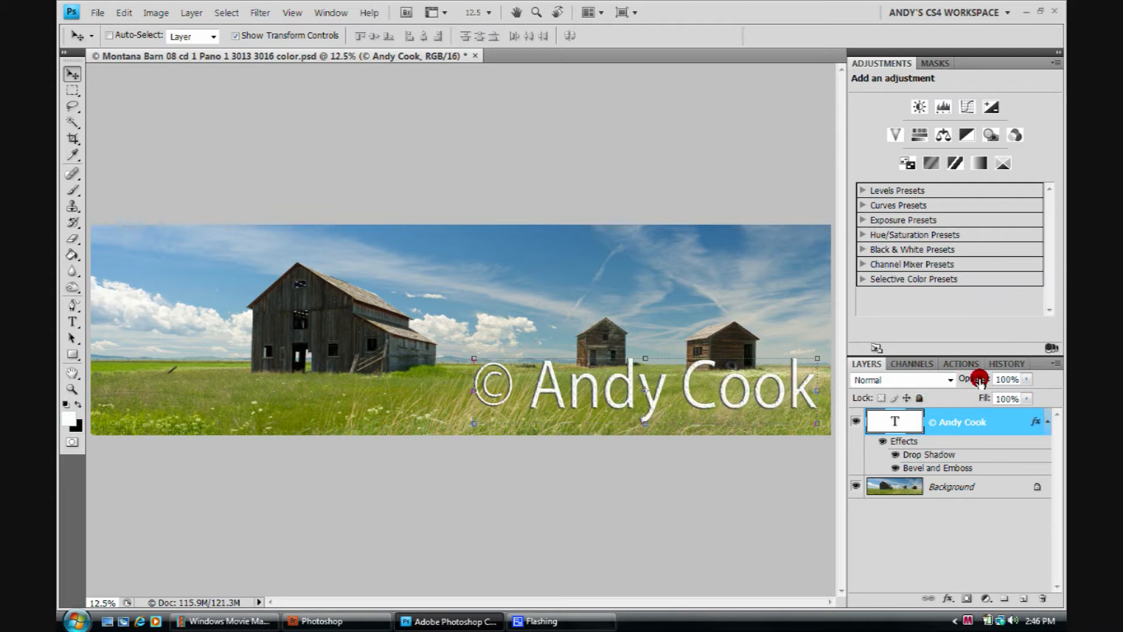
left_click_drag(976, 381, 1023, 378)
Set the copyright layer's fill to 0% and opacity to 48%, and shift the text slightly down and left
left_click_drag(986, 400, 897, 396)
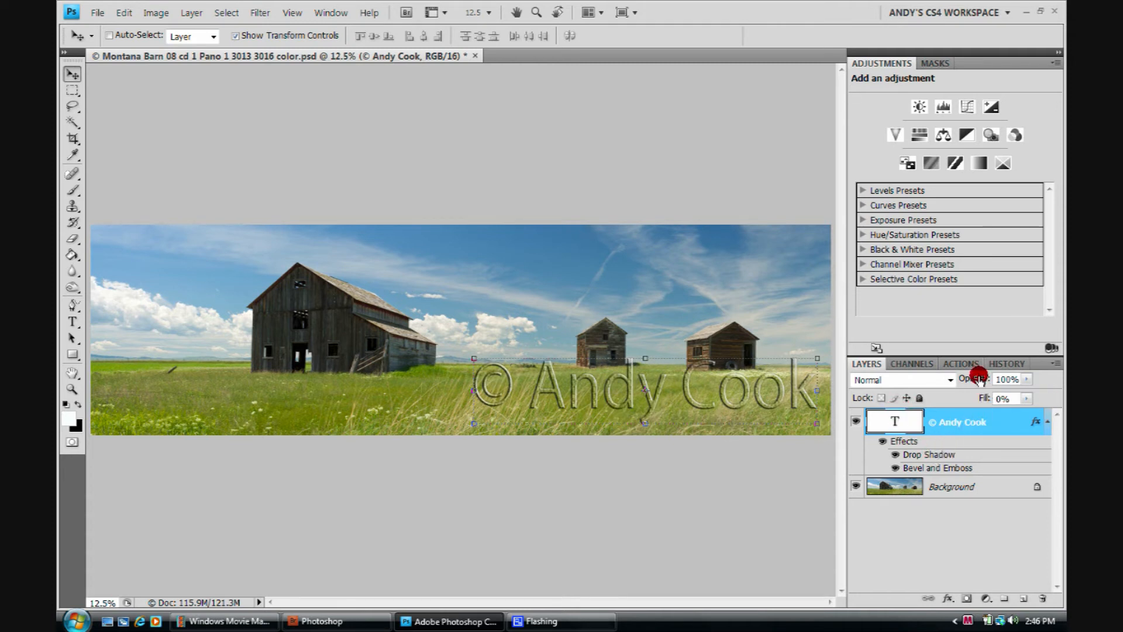
left_click_drag(978, 377, 955, 384)
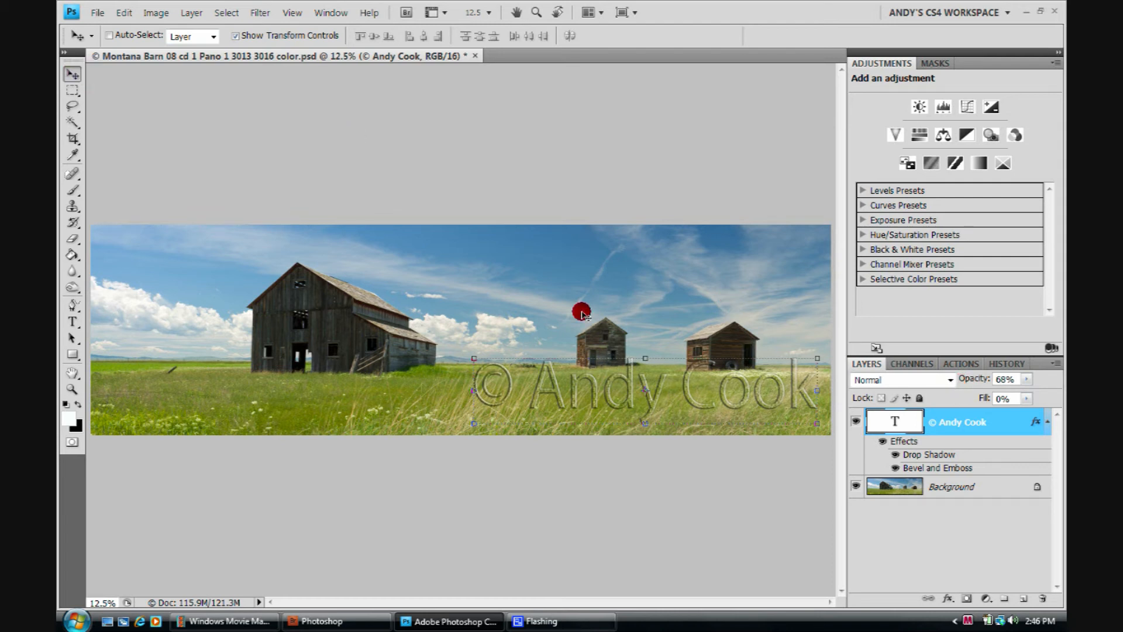
left_click_drag(579, 385, 571, 395)
left_click_drag(976, 384, 971, 378)
left_click_drag(970, 381, 964, 382)
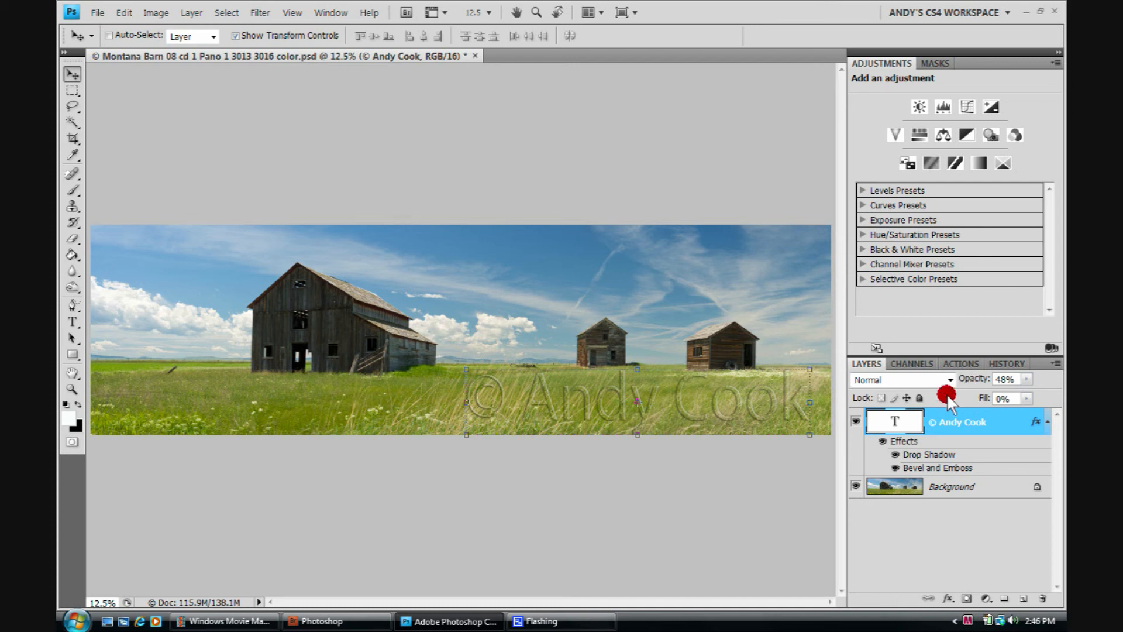